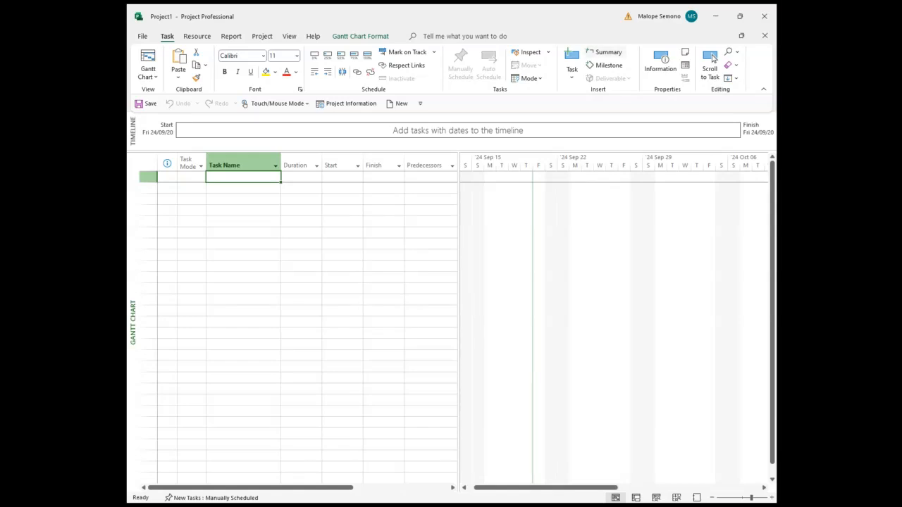
Insert a summary task in the first row of the empty plan and name it VENUE.
left_click(604, 52)
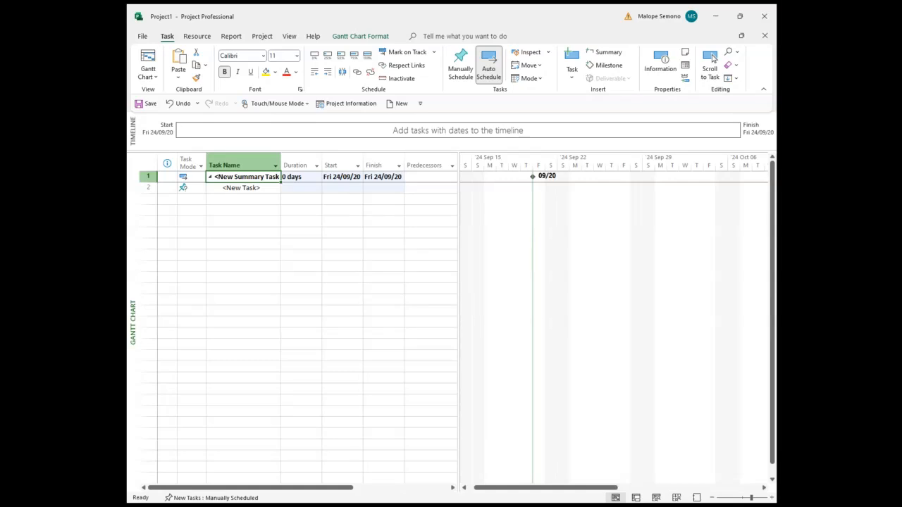
type("VENUE")
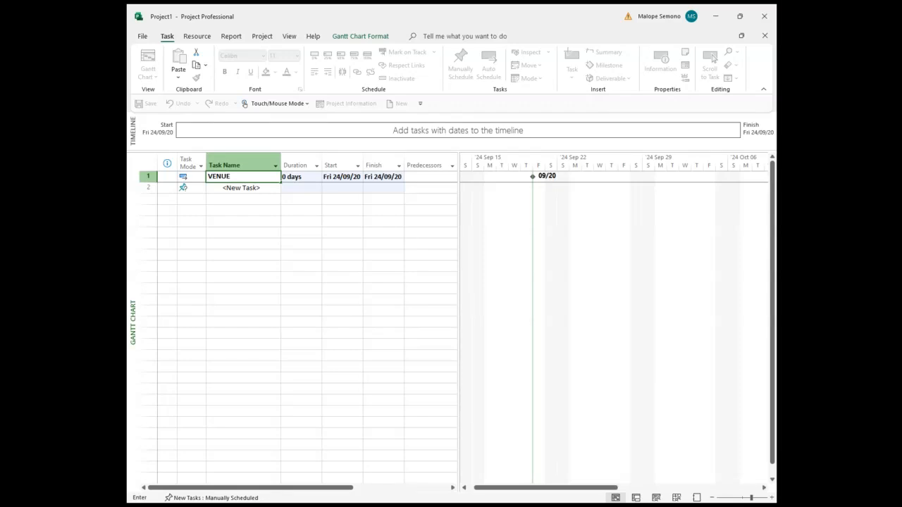
key("Return")
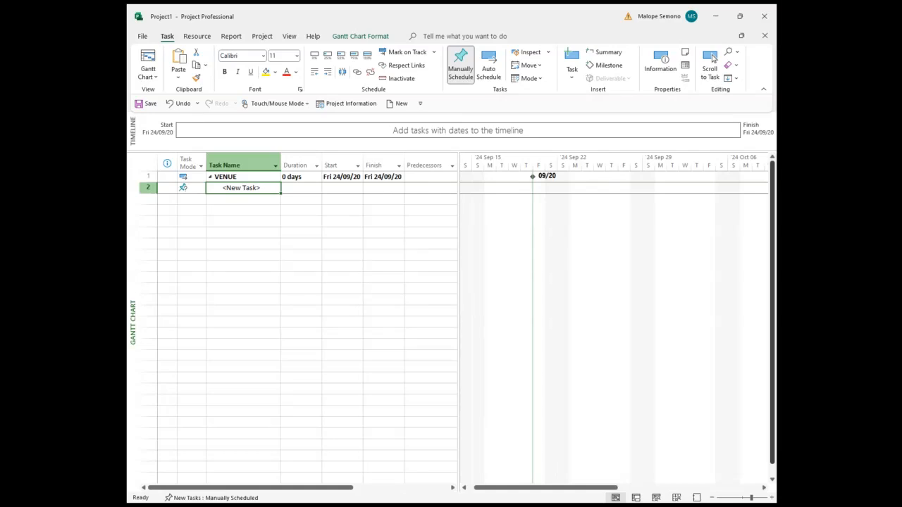
Name the placeholder subtask under VENUE "Research the venue".
type("rE")
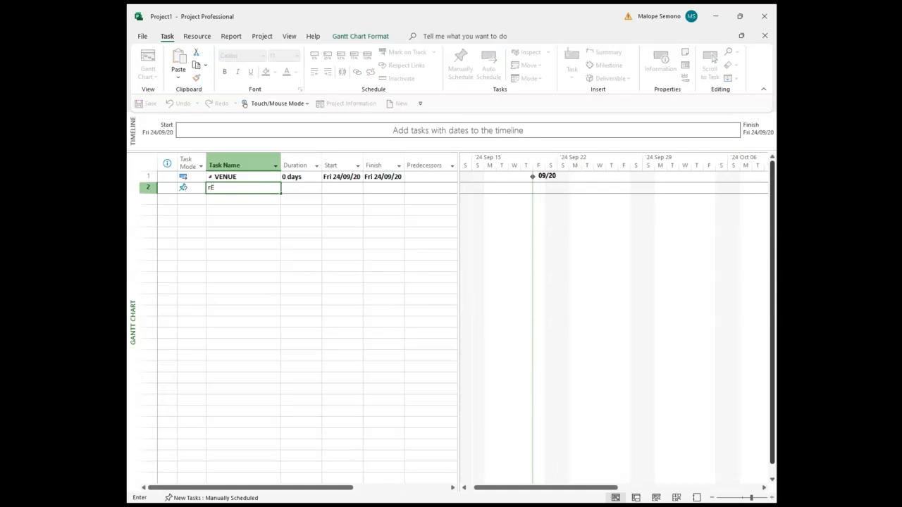
key("BackSpace")
key("BackSpace")
type("Research the venue")
key("Return")
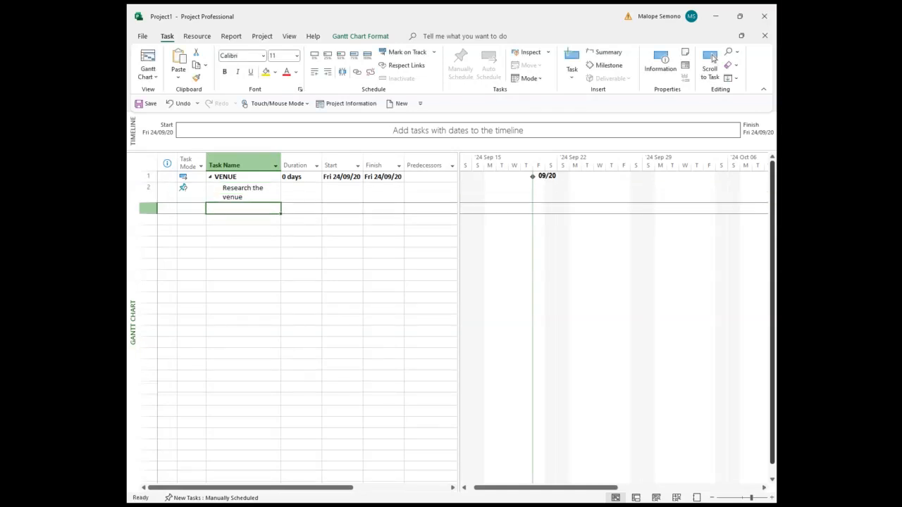
Add the subtasks "Select the top 3 venues" and "Pay the deposit" below "Research the venue".
type("Select")
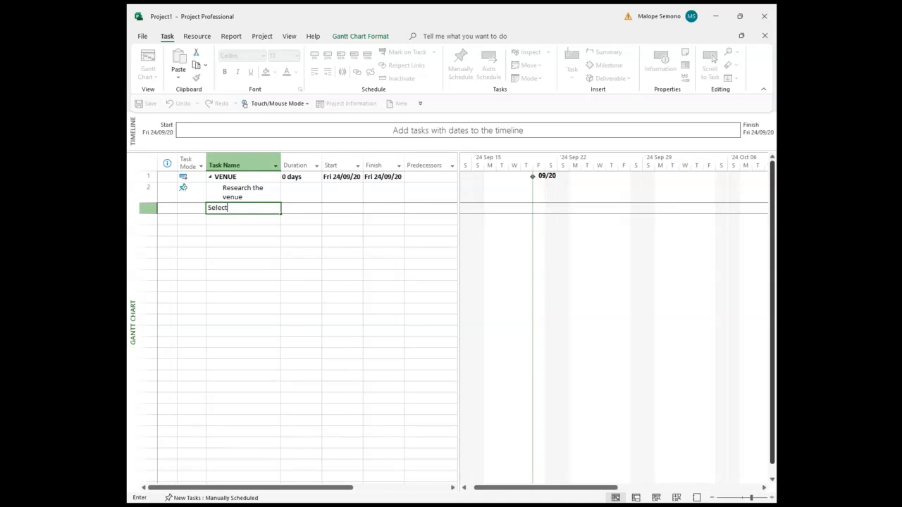
type(" the top 3 venues")
key("Return")
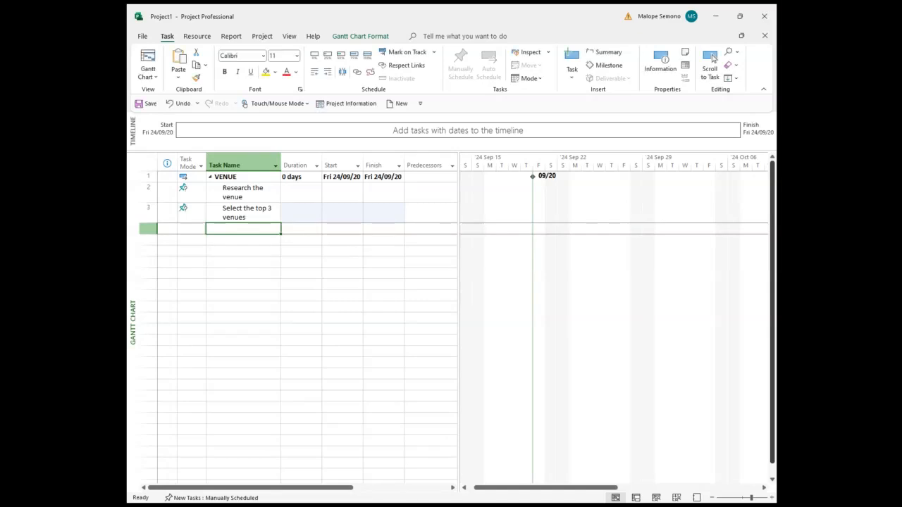
type("Pay the dep")
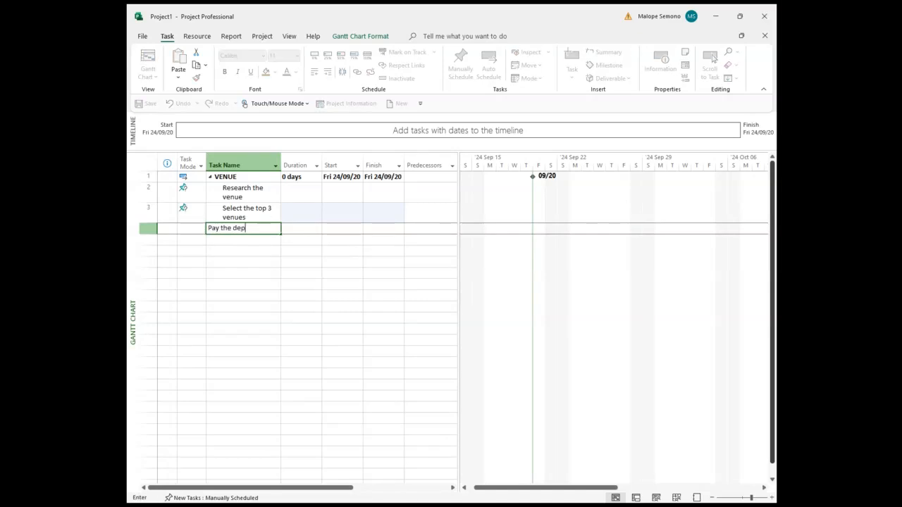
type("osit")
key("Return")
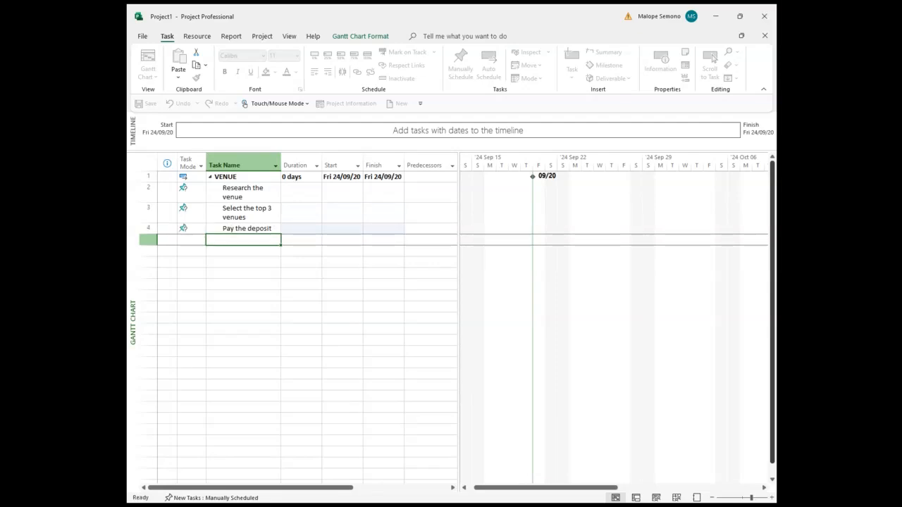
Add the subtasks "Collect the keys" and "Clean venue" at the end of the VENUE group.
type("Collect the keys")
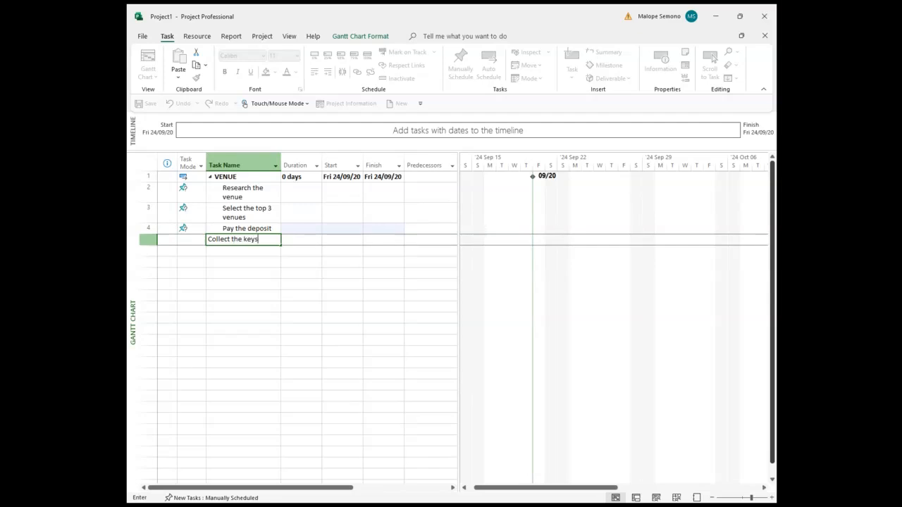
key("Return")
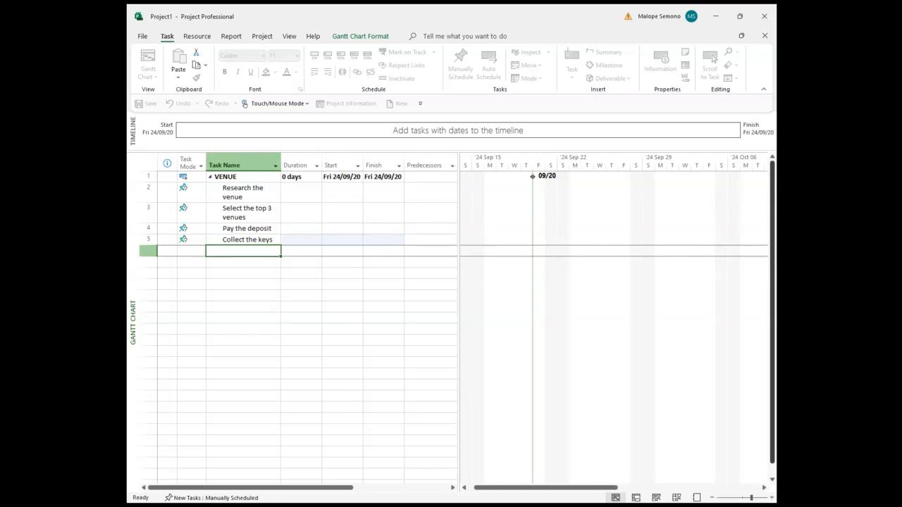
type("Clean venue")
key("Return")
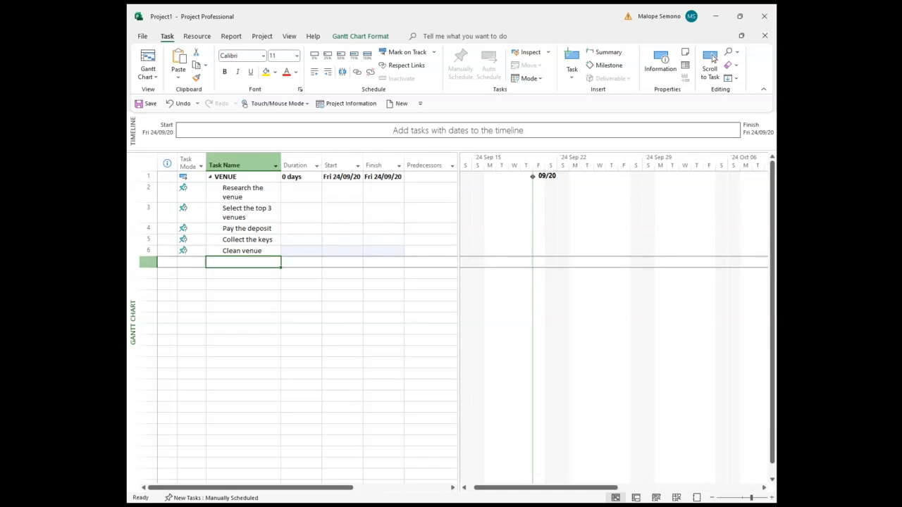
Set the duration of "Research the venue" to 4 days and of "Select the top 3 venues" to 3 days.
key("ctrl+Up")
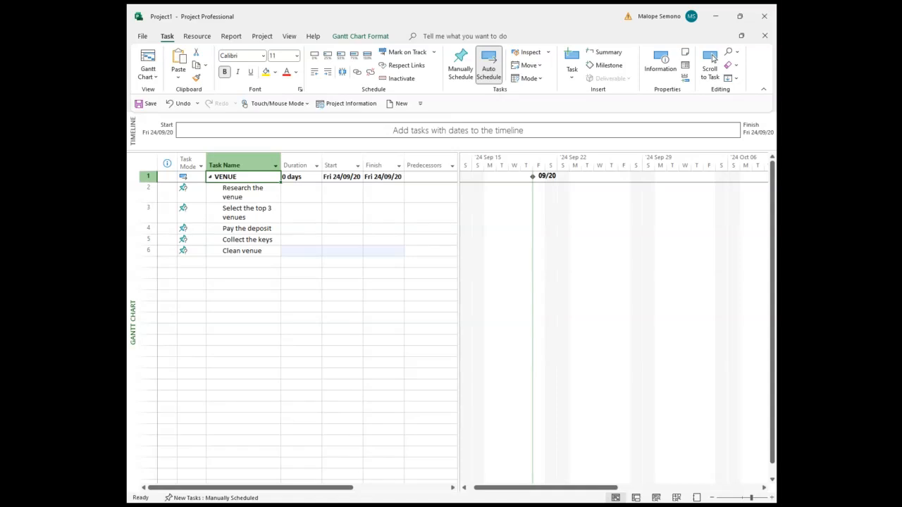
left_click(299, 192)
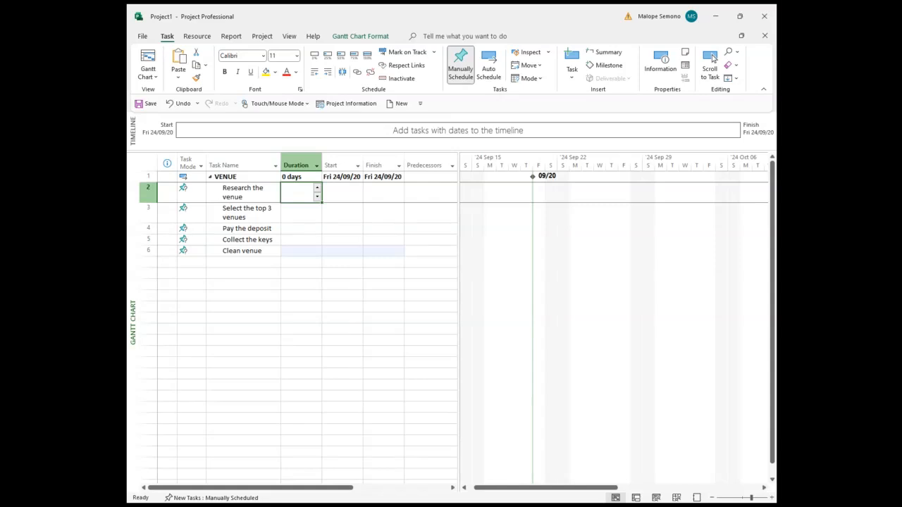
key("F2")
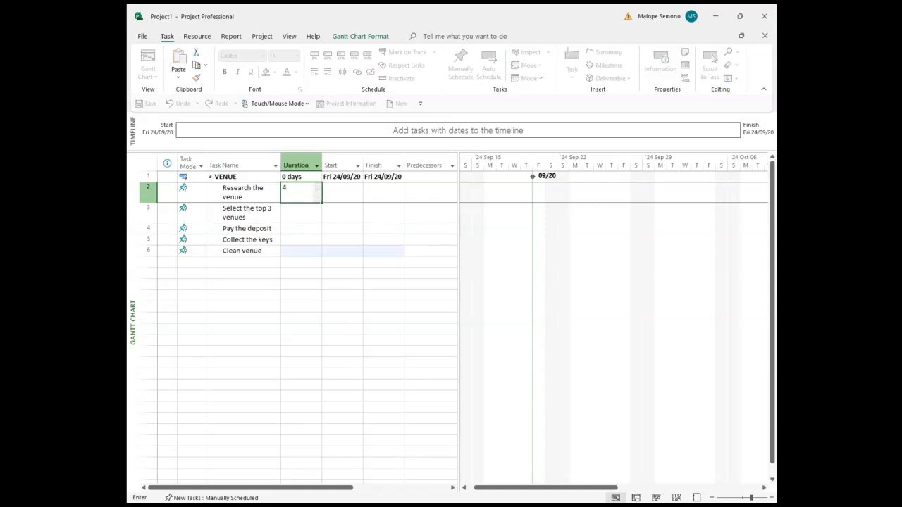
type("4")
key("Return")
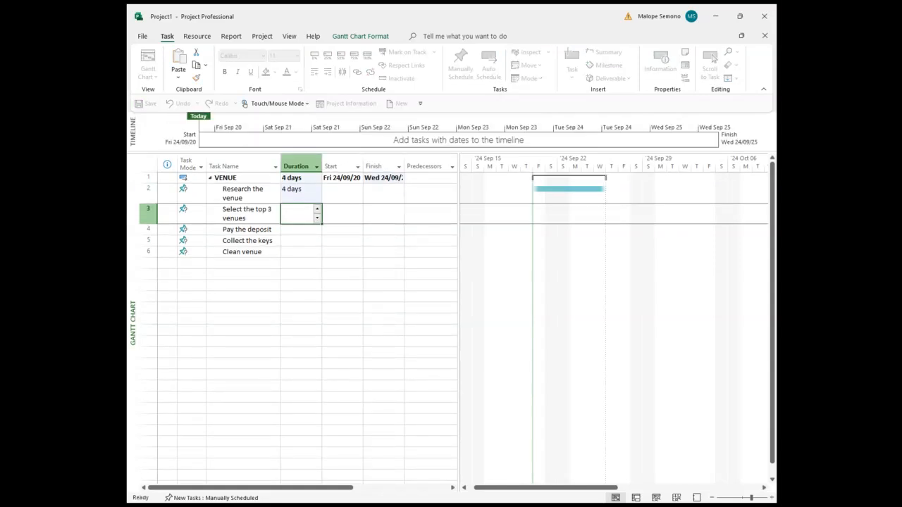
type("3")
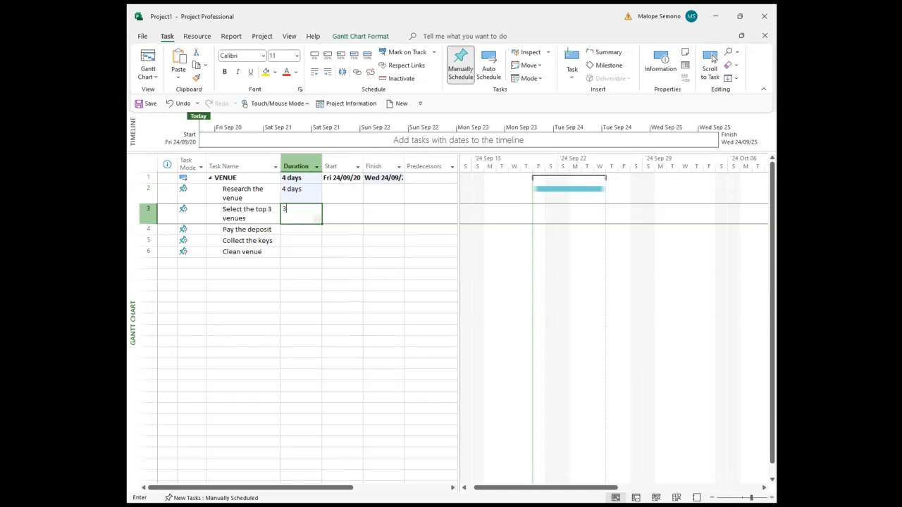
key("Return")
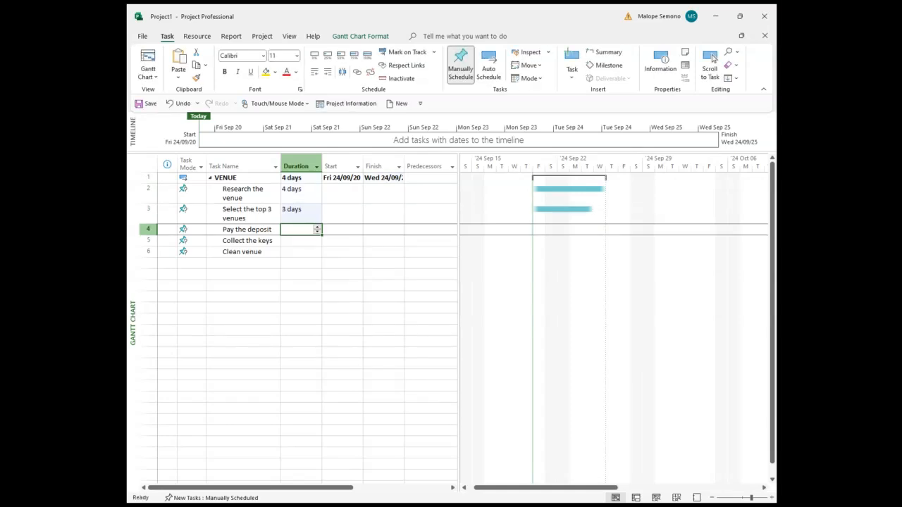
Set the durations of "Pay the deposit" to 1 day, "Collect the keys" to 5 days and "Clean venue" to 7 days.
type("1")
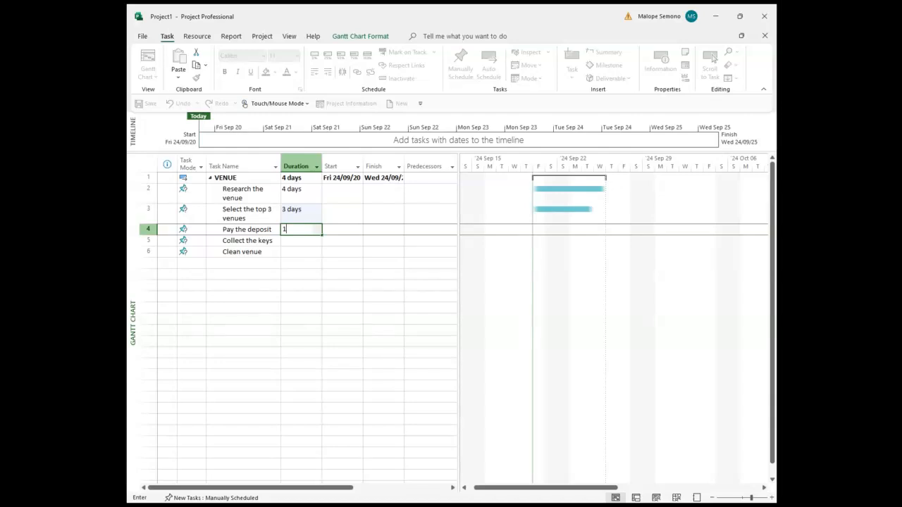
key("Return")
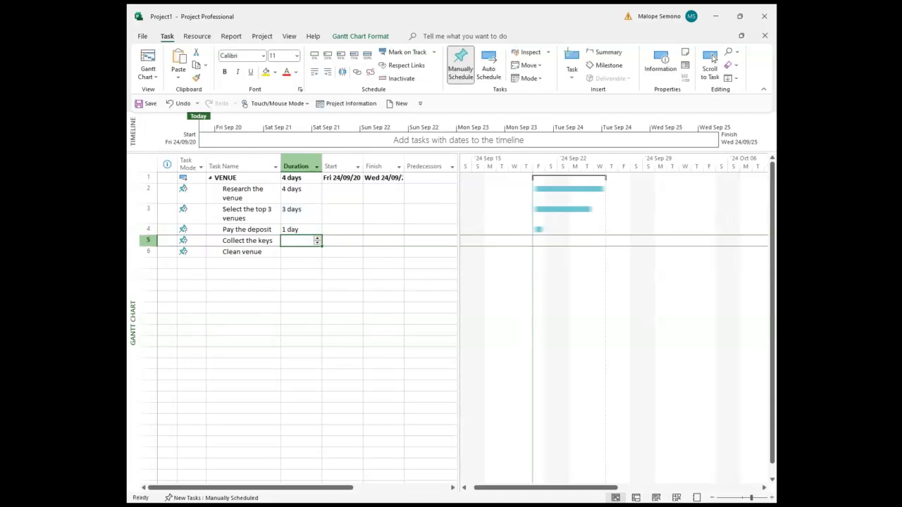
type("5")
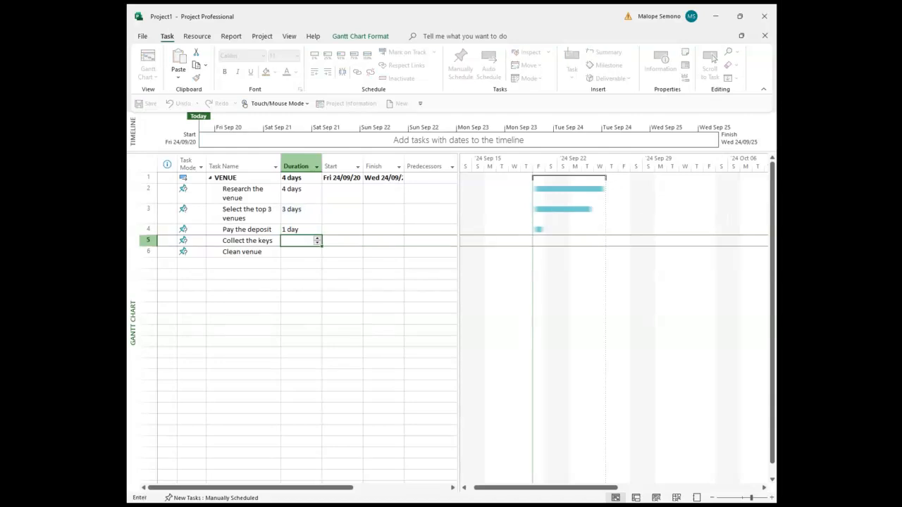
key("Return")
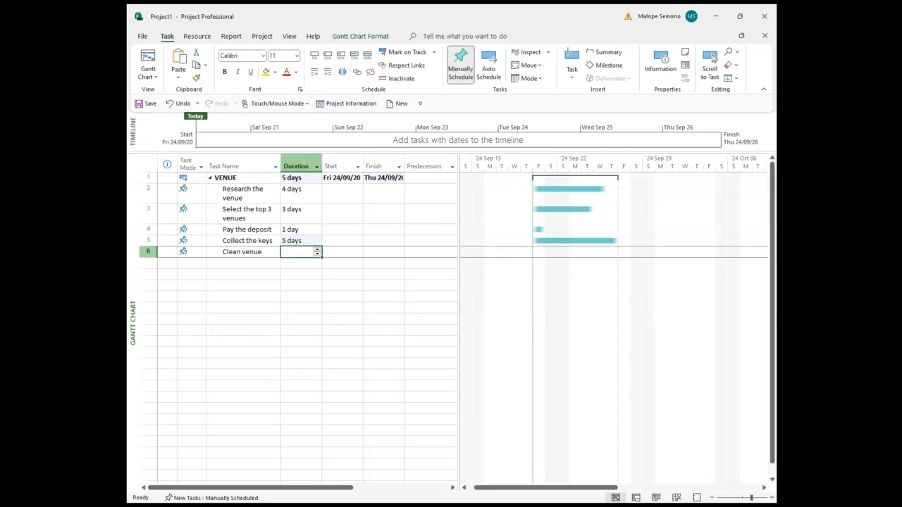
type("7")
key("Return")
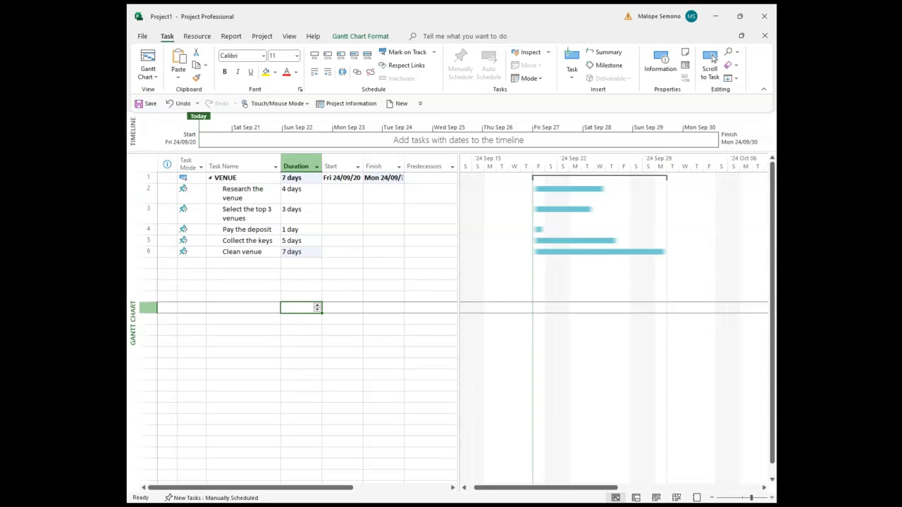
Switch all five VENUE subtasks, from "Research the venue" to "Clean venue", to Auto Schedule.
left_click(243, 193)
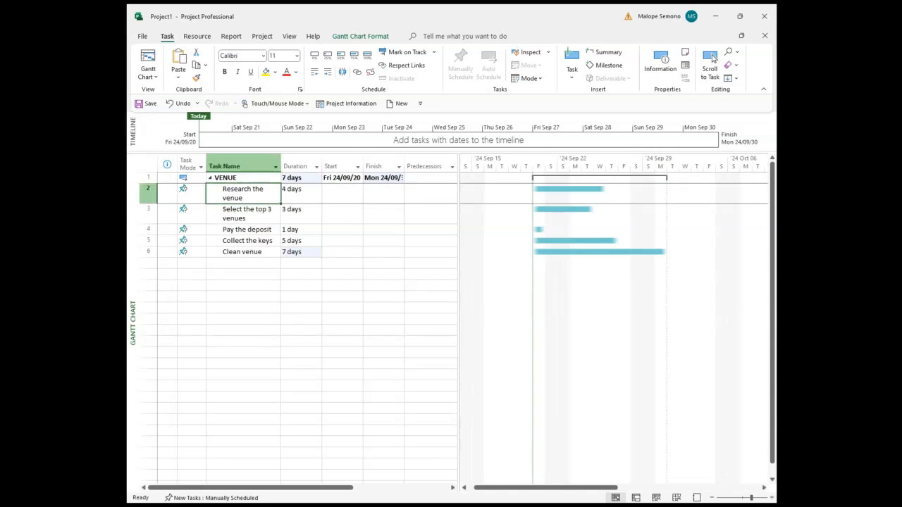
key("shift+Down")
key("shift+Down")
key("shift+Down")
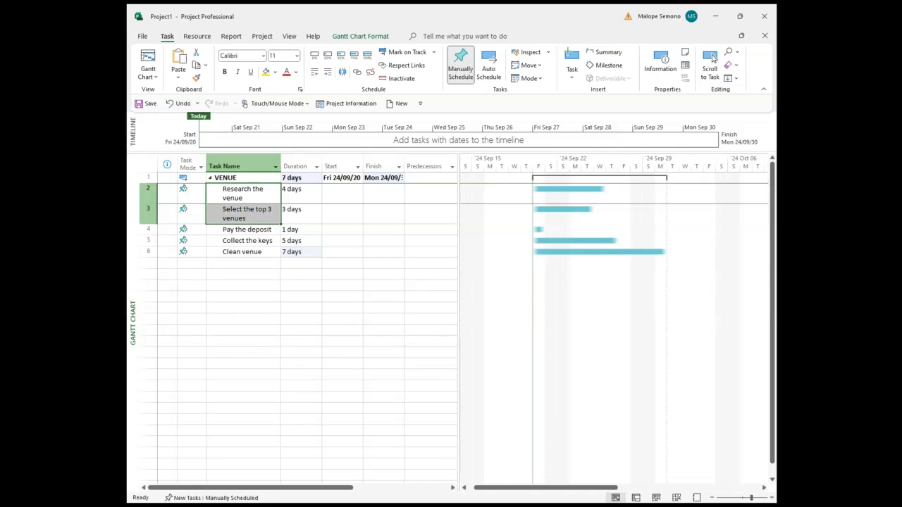
key("shift+Down")
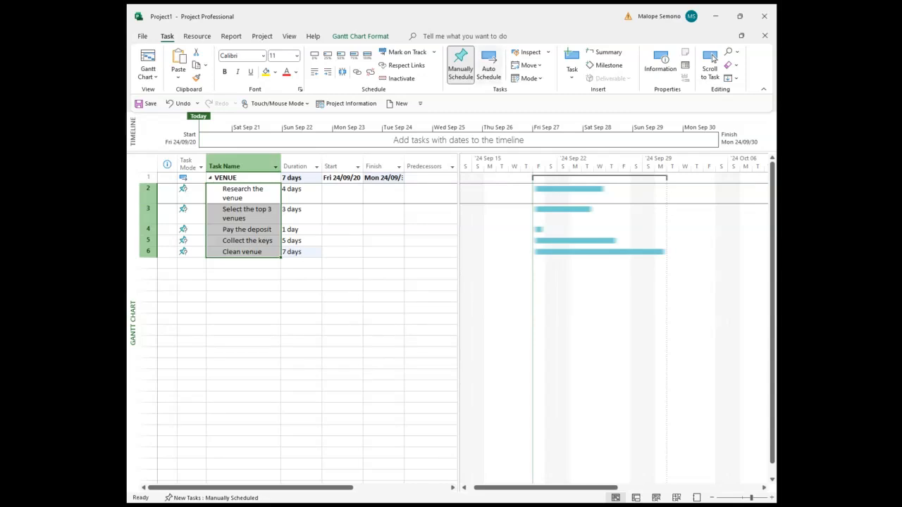
left_click(488, 66)
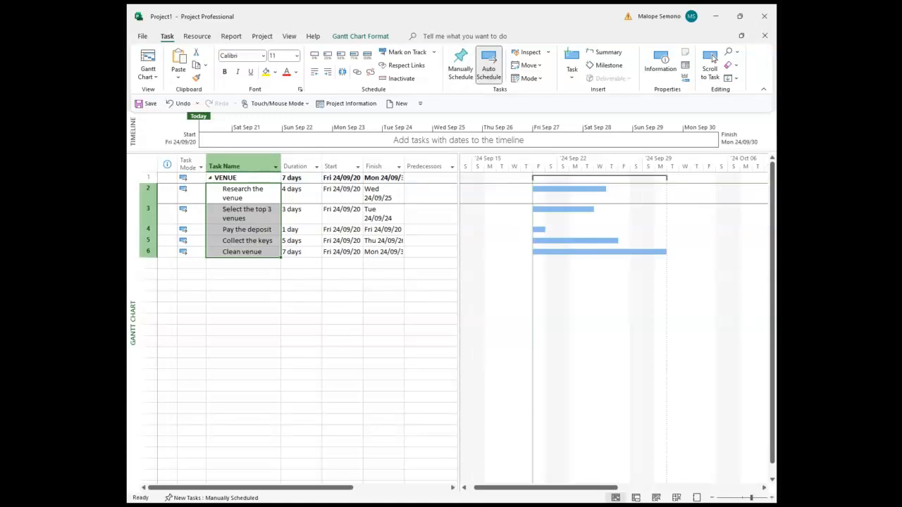
Widen the Start and Finish columns of the task table so that the full dates fit on one line.
left_click(342, 286)
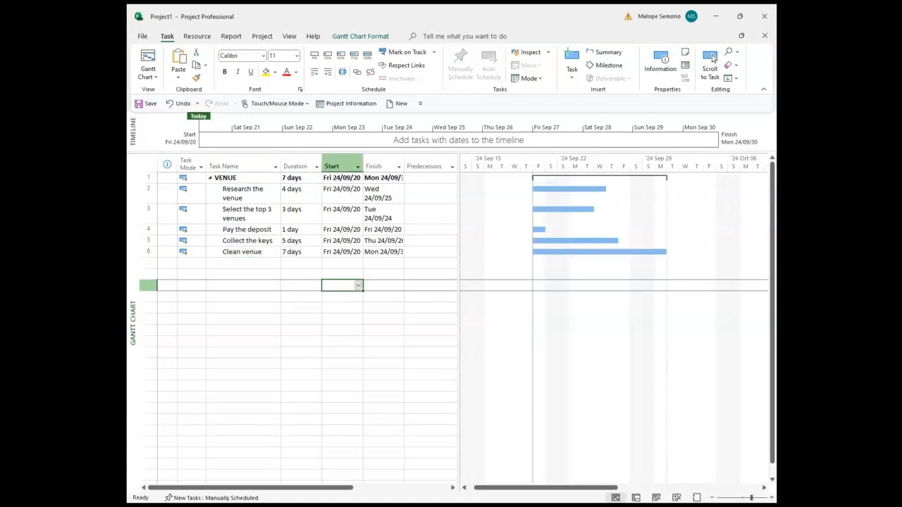
left_click_drag(363, 166, 413, 166)
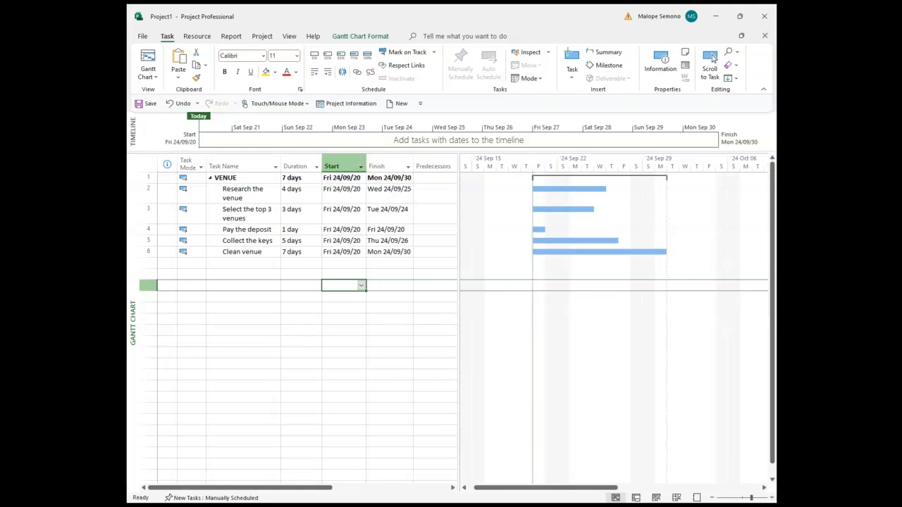
left_click(435, 308)
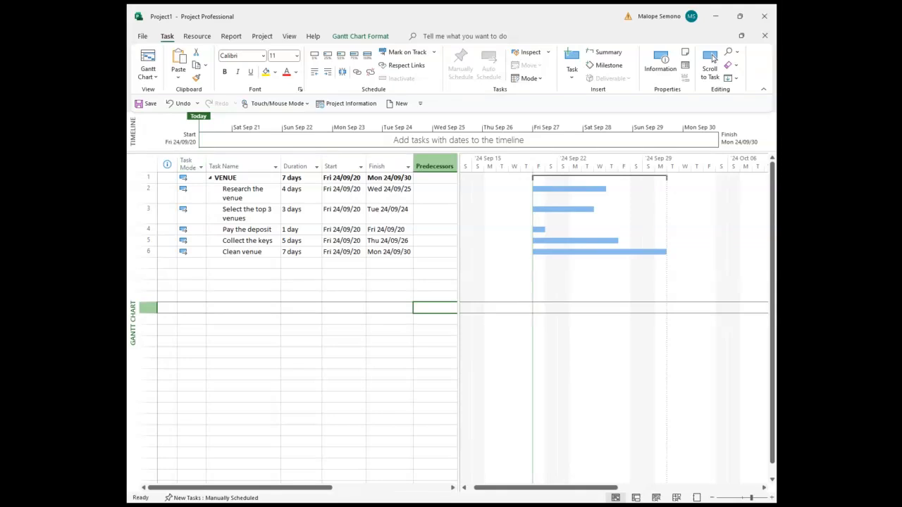
left_click(244, 213)
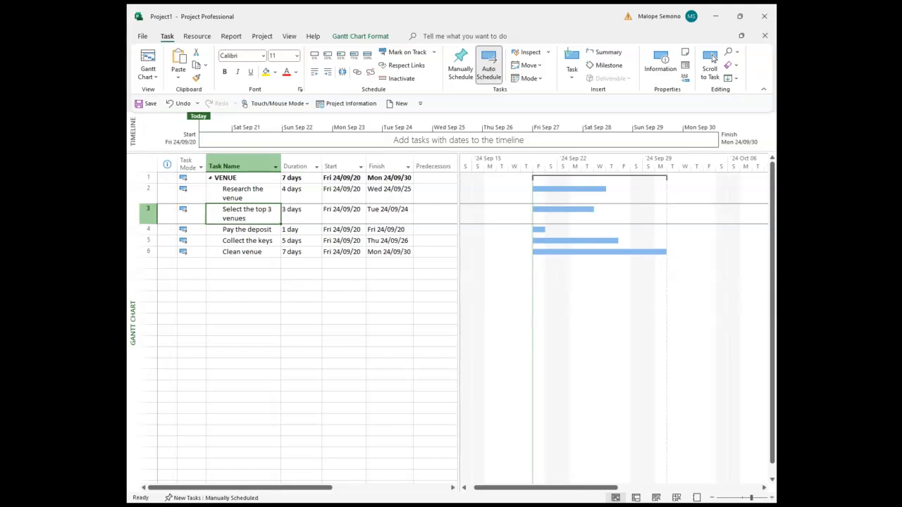
key("Up")
key("Up")
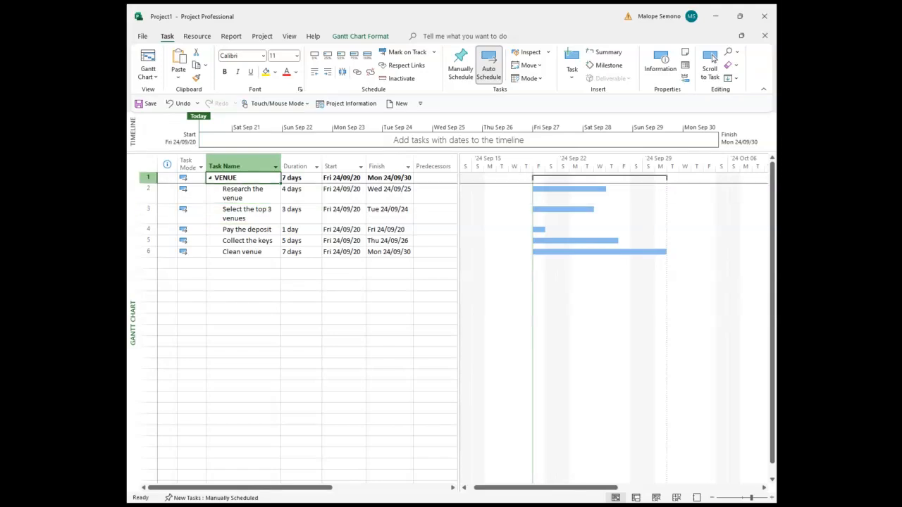
key("ctrl+b")
key("Down")
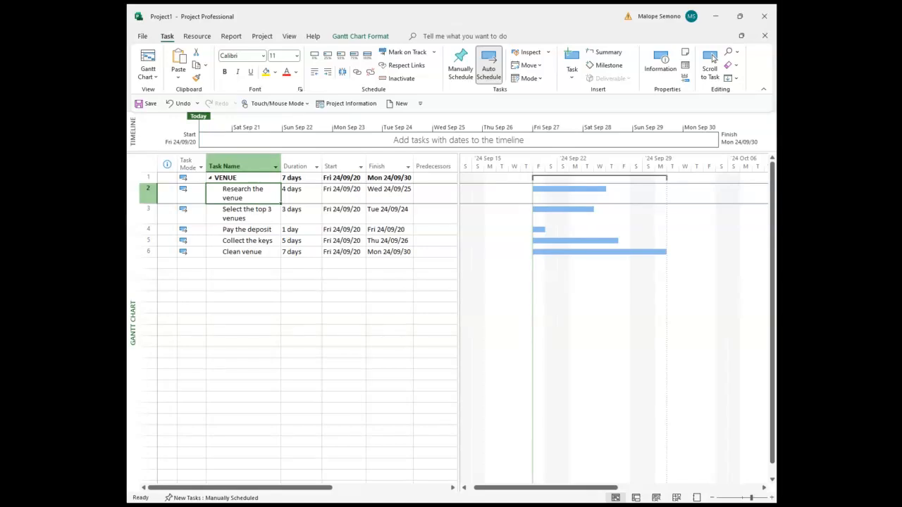
key("Right")
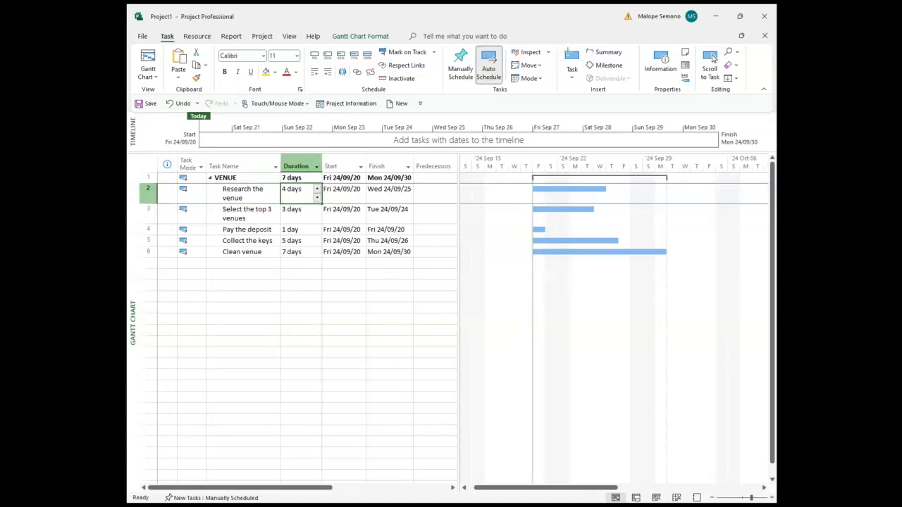